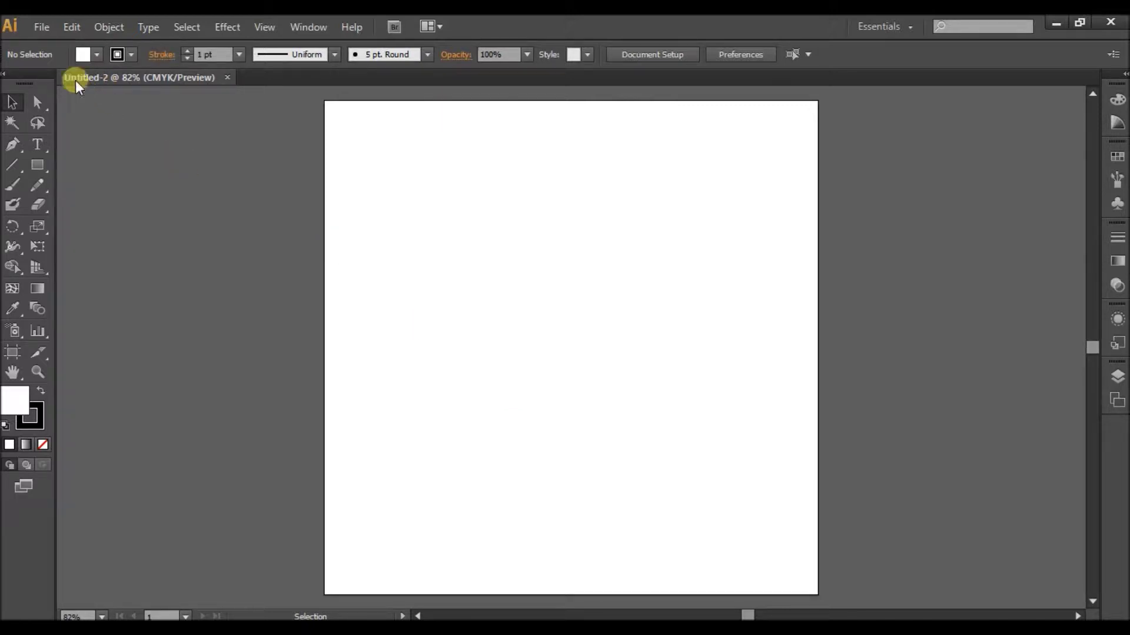
# Step: Place chewey 2.jpg in the document and enlarge it to about 8.56 in square so it fills most of the artboard
pyautogui.click(42, 27)
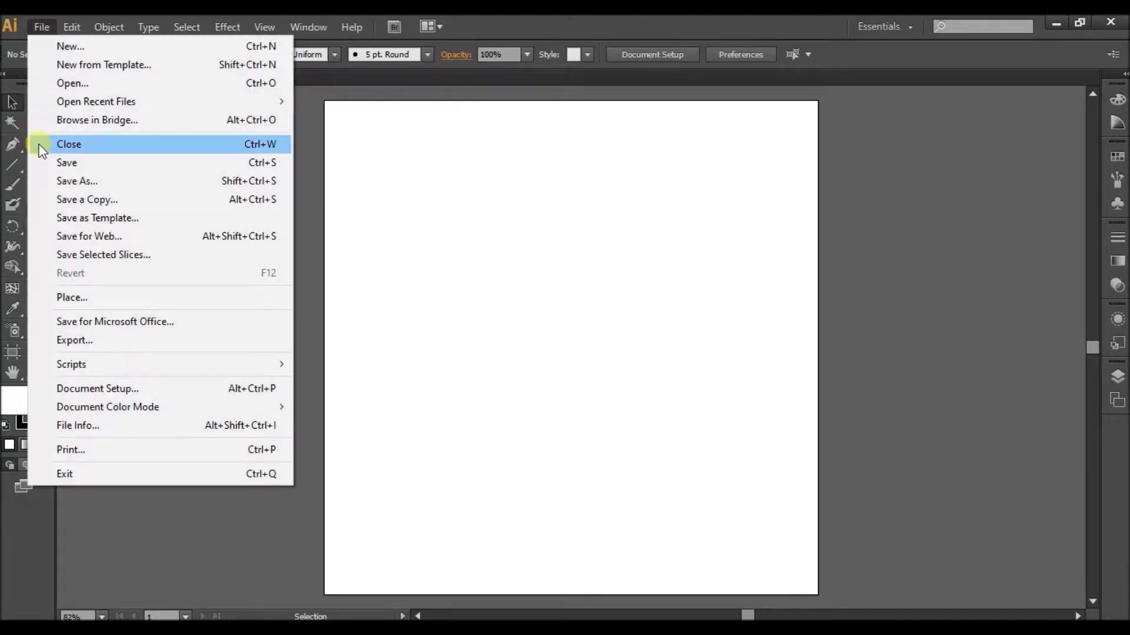
pyautogui.click(41, 295)
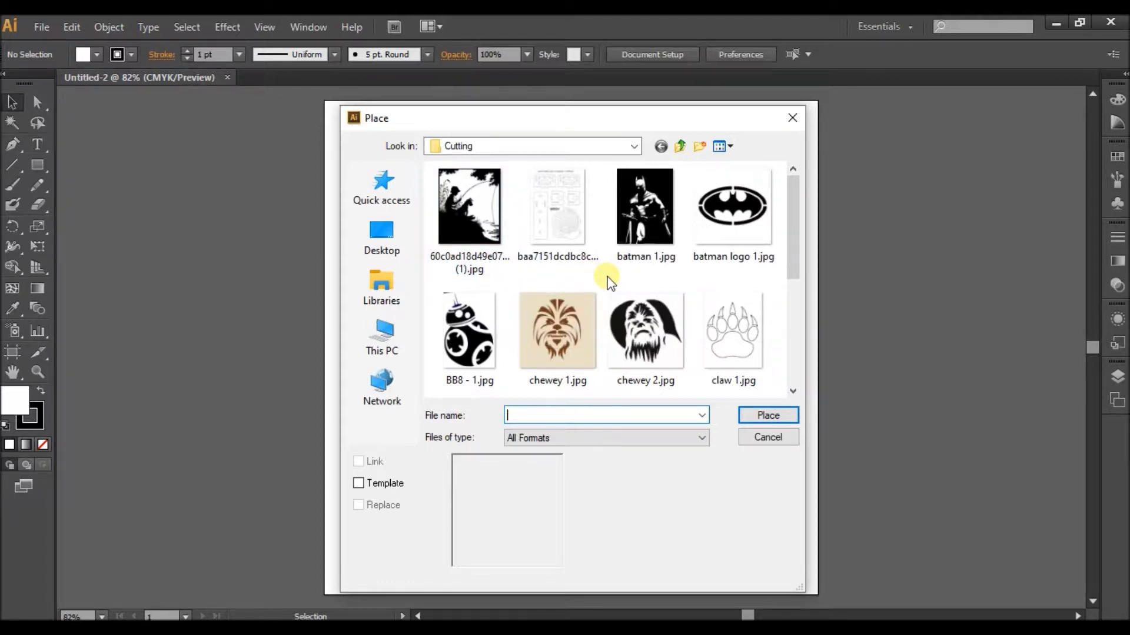
pyautogui.click(641, 337)
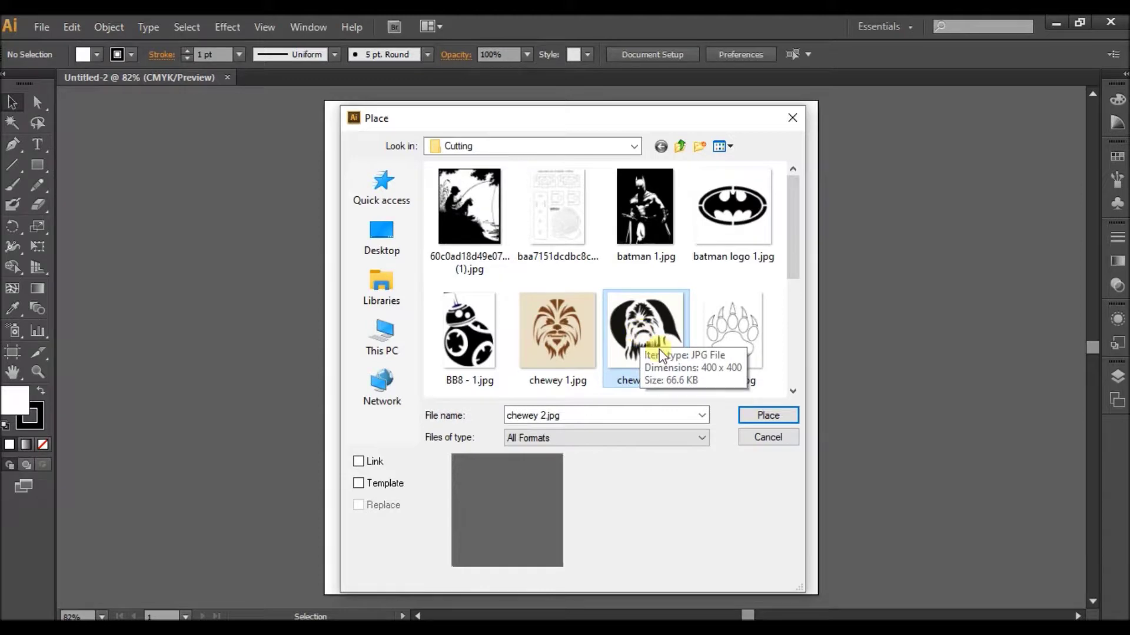
pyautogui.click(750, 415)
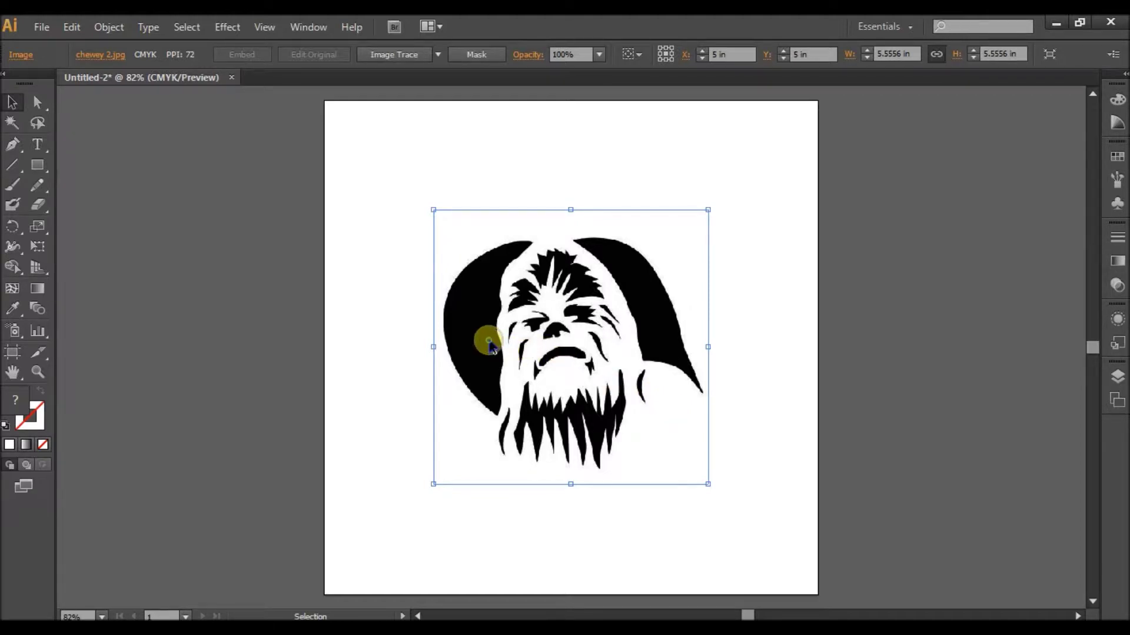
pyautogui.moveTo(488, 342); pyautogui.dragTo(409, 272)
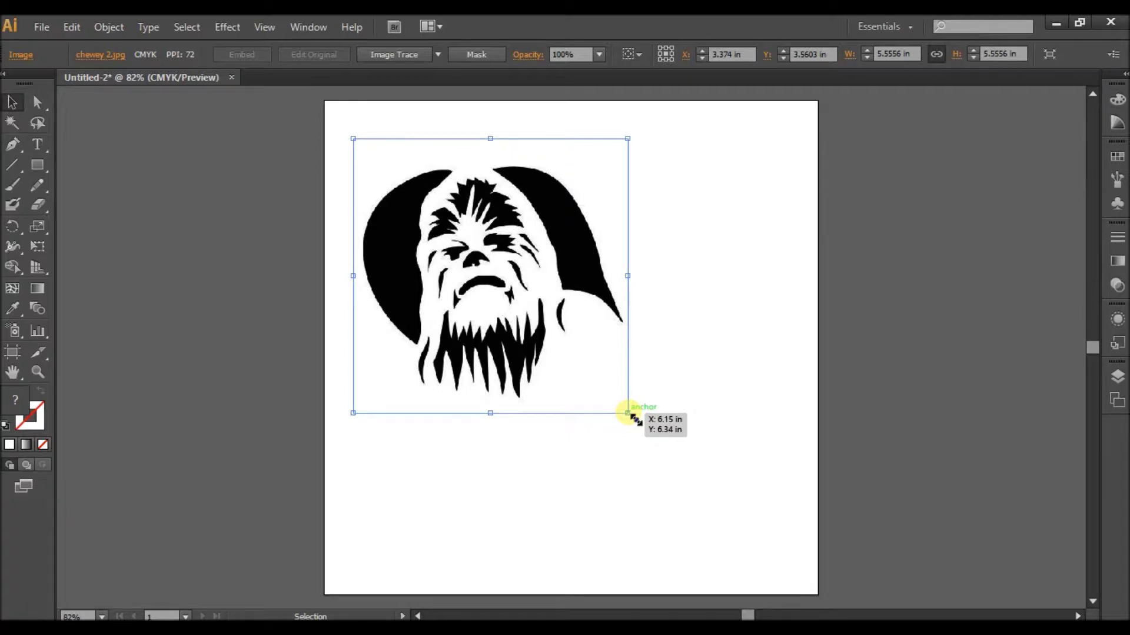
pyautogui.moveTo(628, 413); pyautogui.dragTo(815, 567)
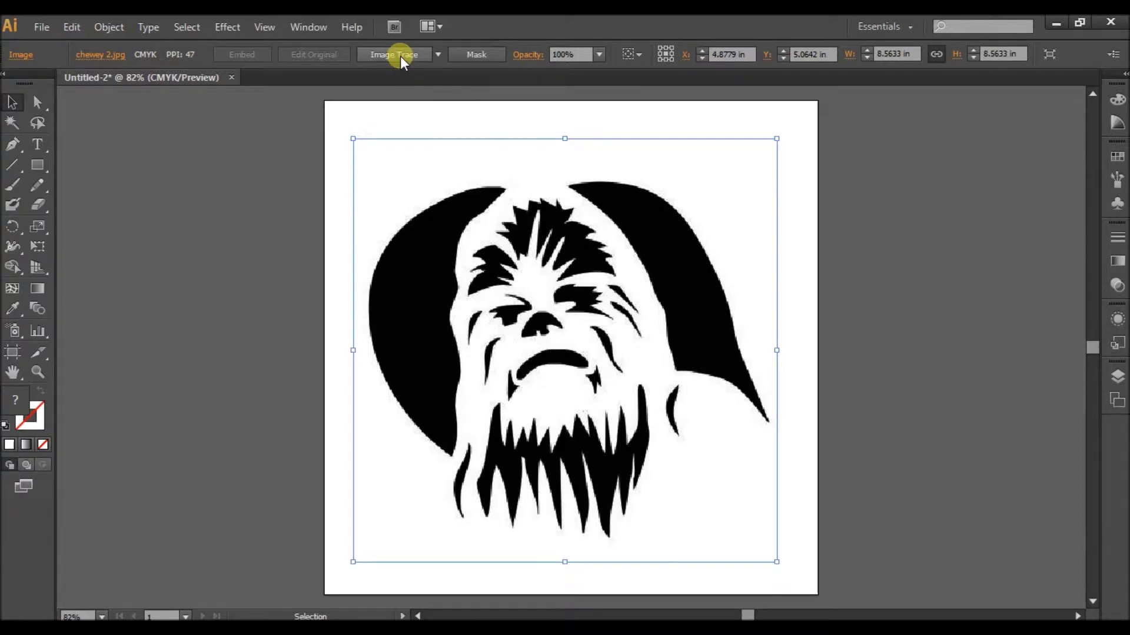
# Step: Trace the placed image with the Silhouettes preset and expand the tracing into editable paths
pyautogui.click(437, 54)
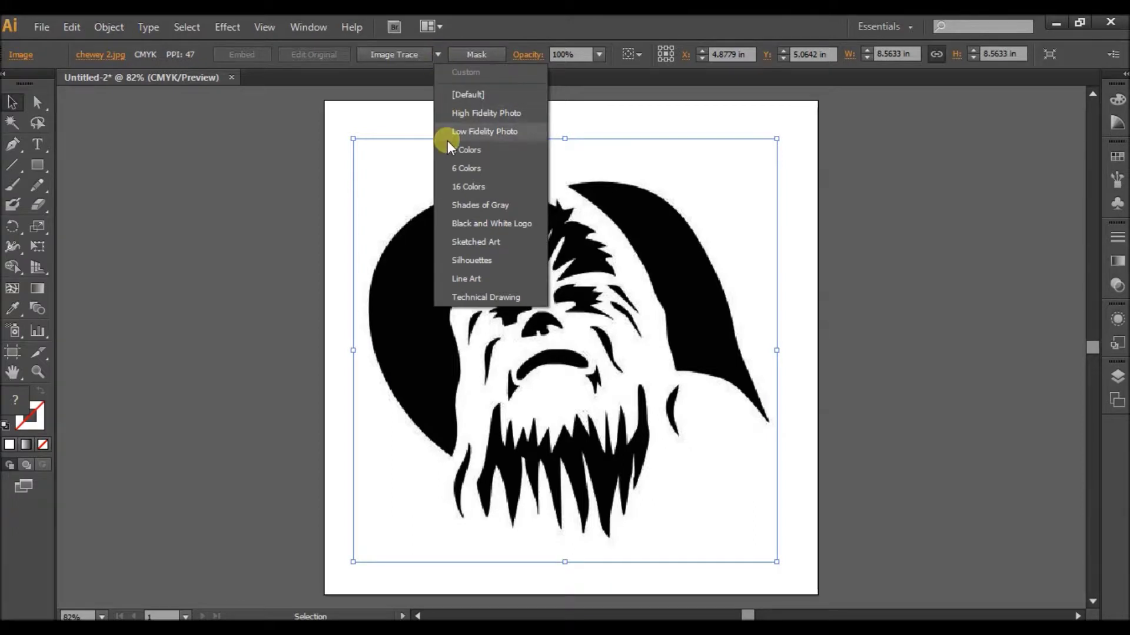
pyautogui.click(453, 260)
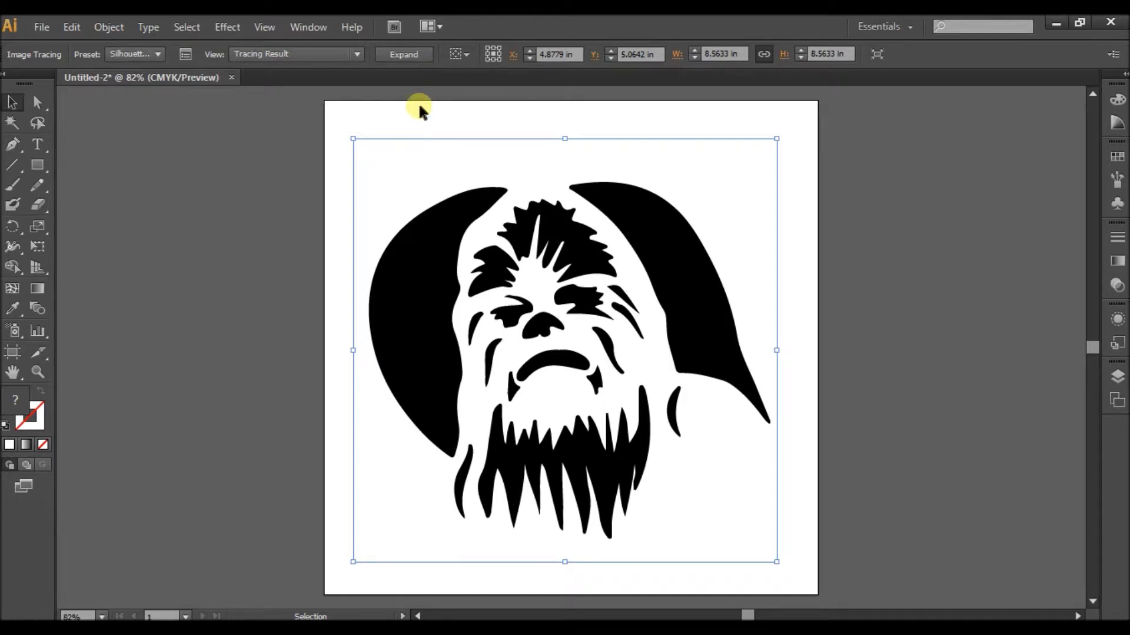
pyautogui.click(403, 54)
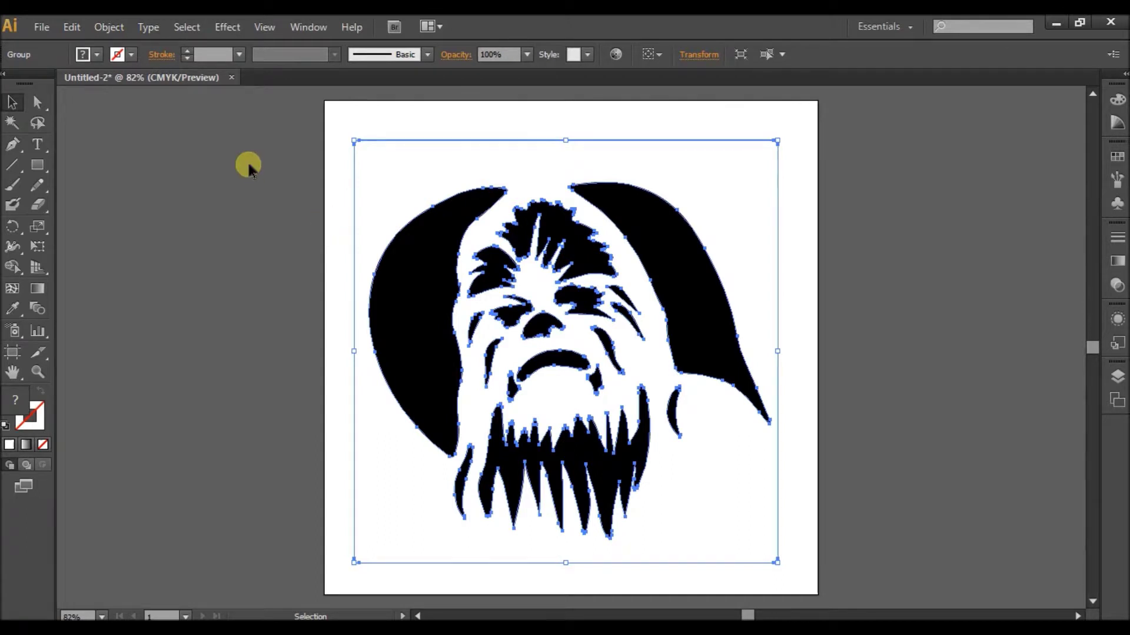
# Step: Remove the fill from the expanded tracing and give its paths a black stroke
pyautogui.click(97, 55)
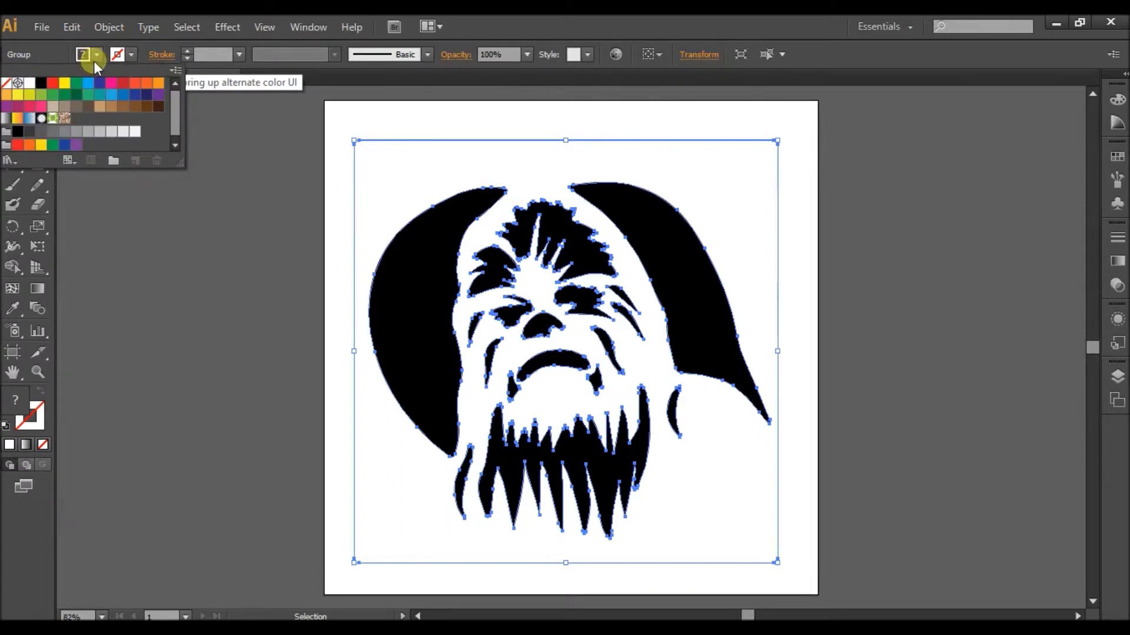
pyautogui.click(88, 83)
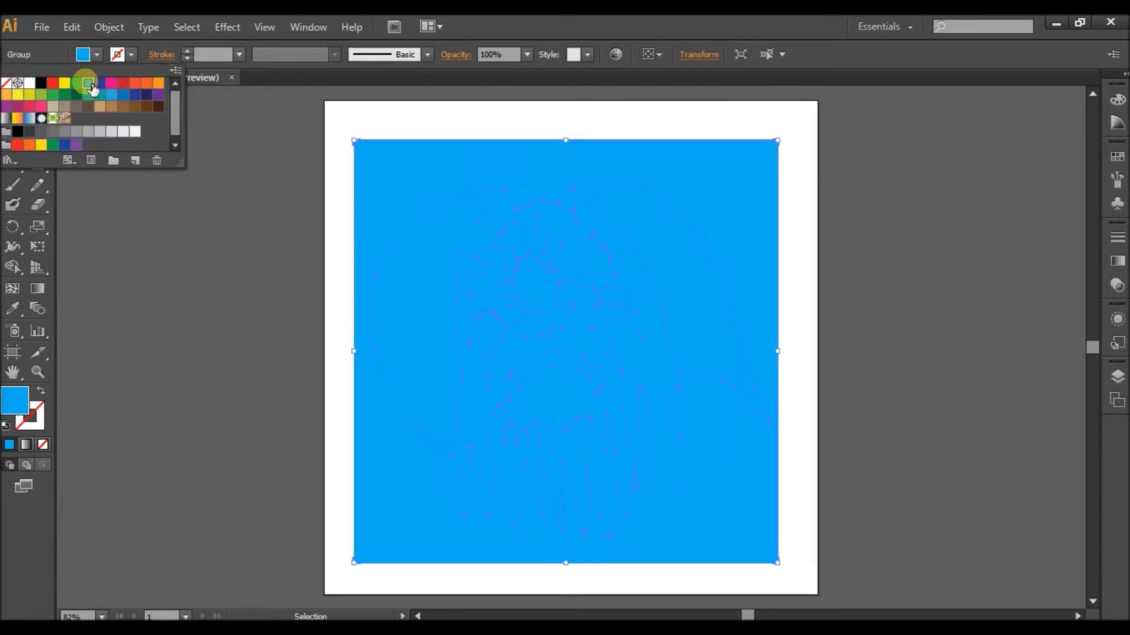
pyautogui.click(14, 92)
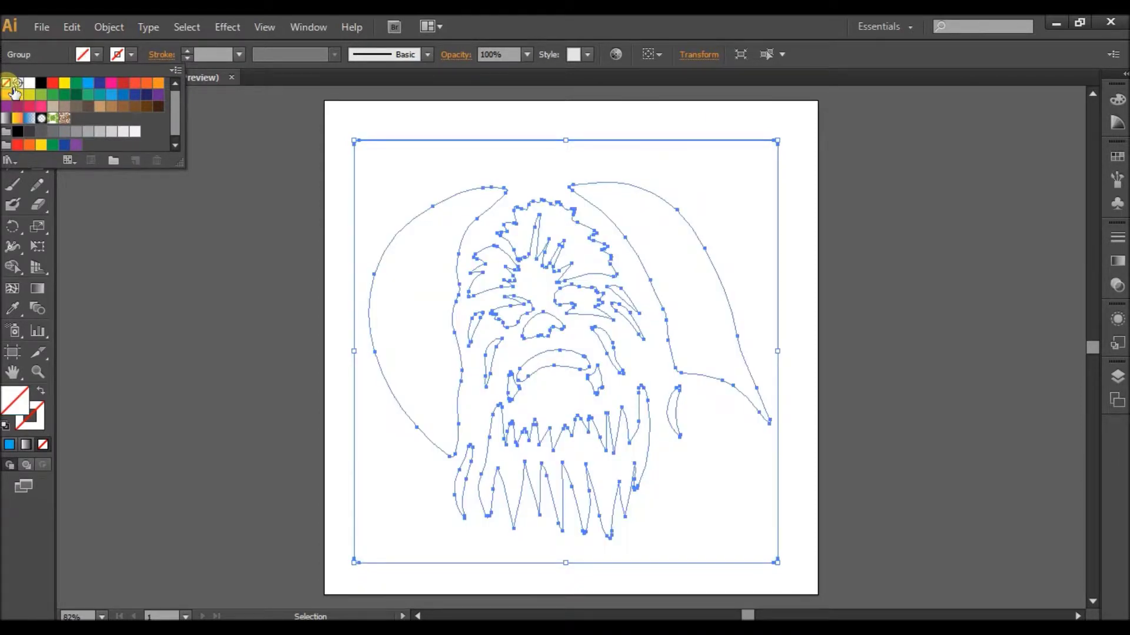
pyautogui.click(133, 56)
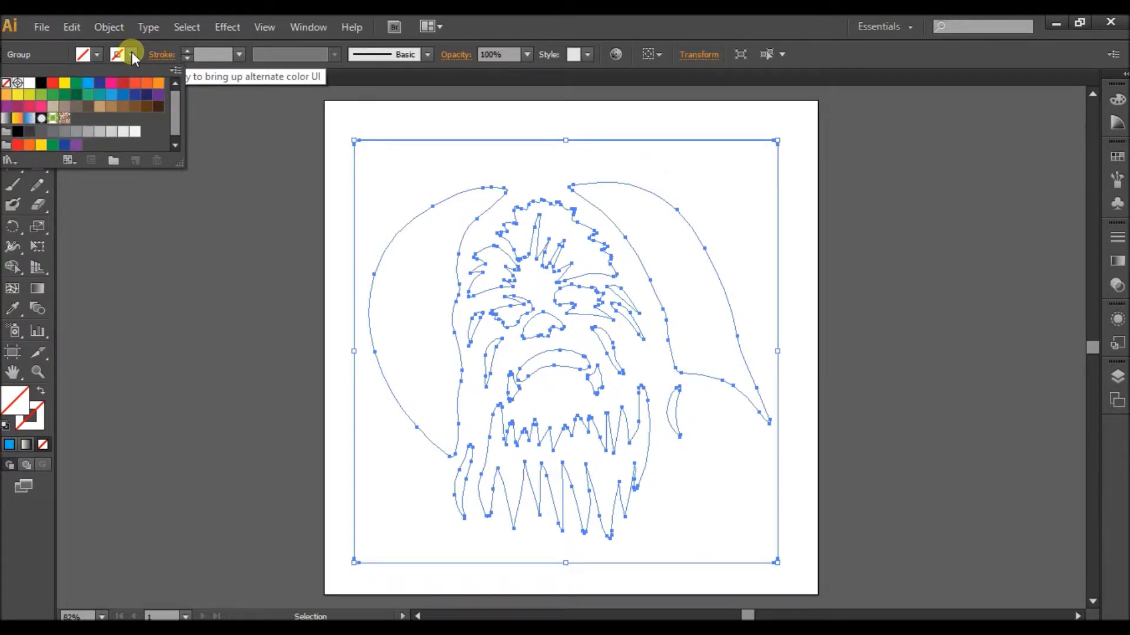
pyautogui.click(44, 84)
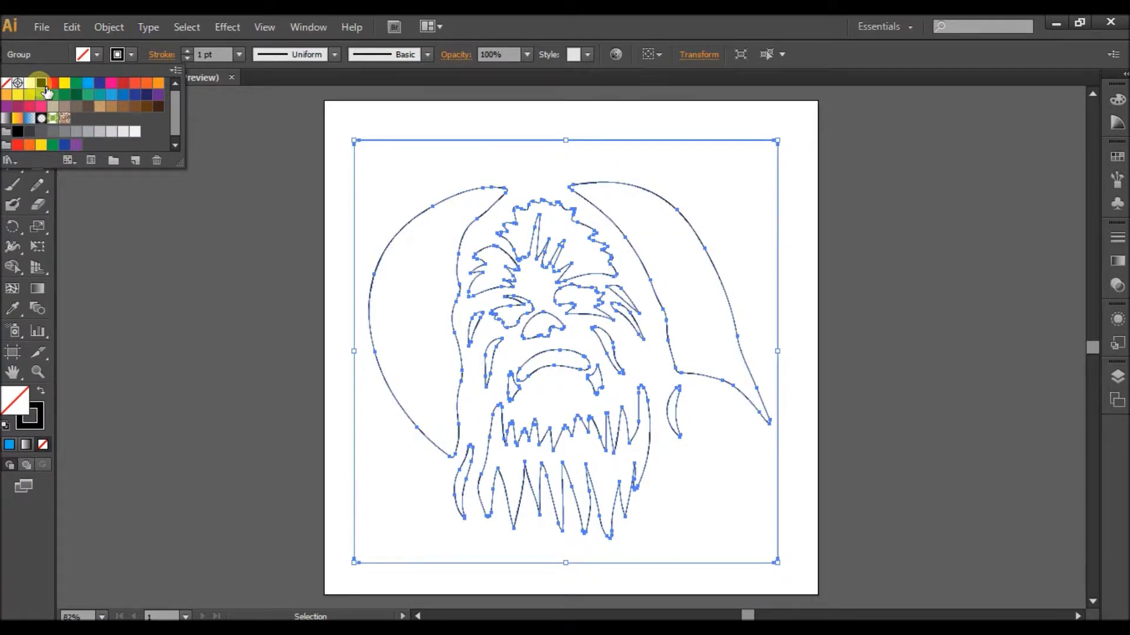
pyautogui.click(338, 117)
pyautogui.click(339, 120)
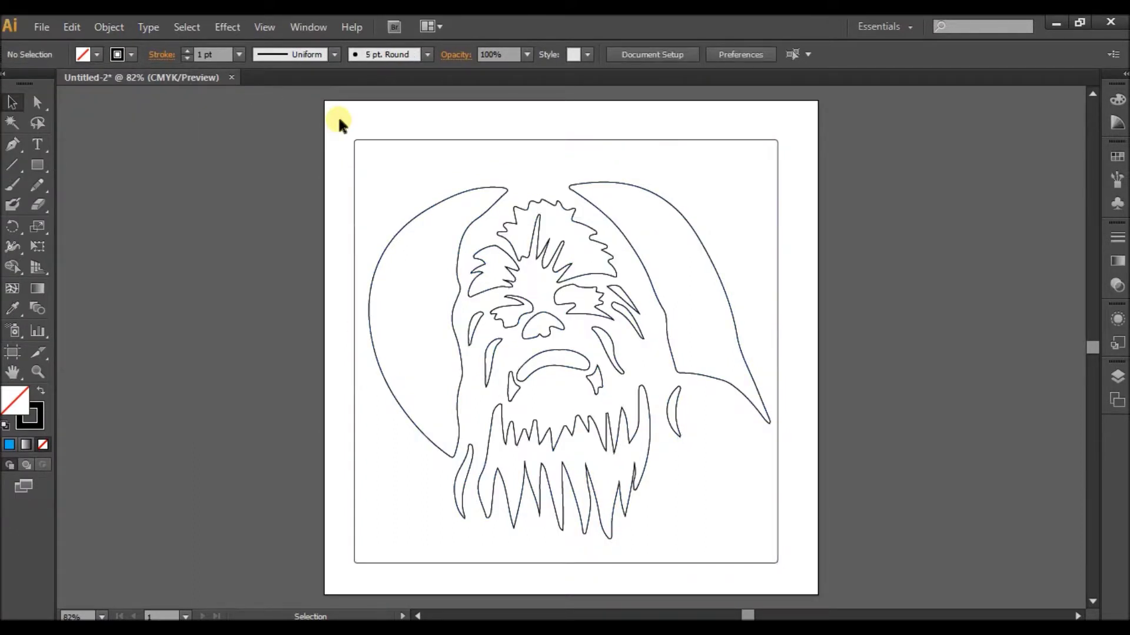
# Step: Select the outlined tracing and ungroup it into separate paths
pyautogui.click(356, 151)
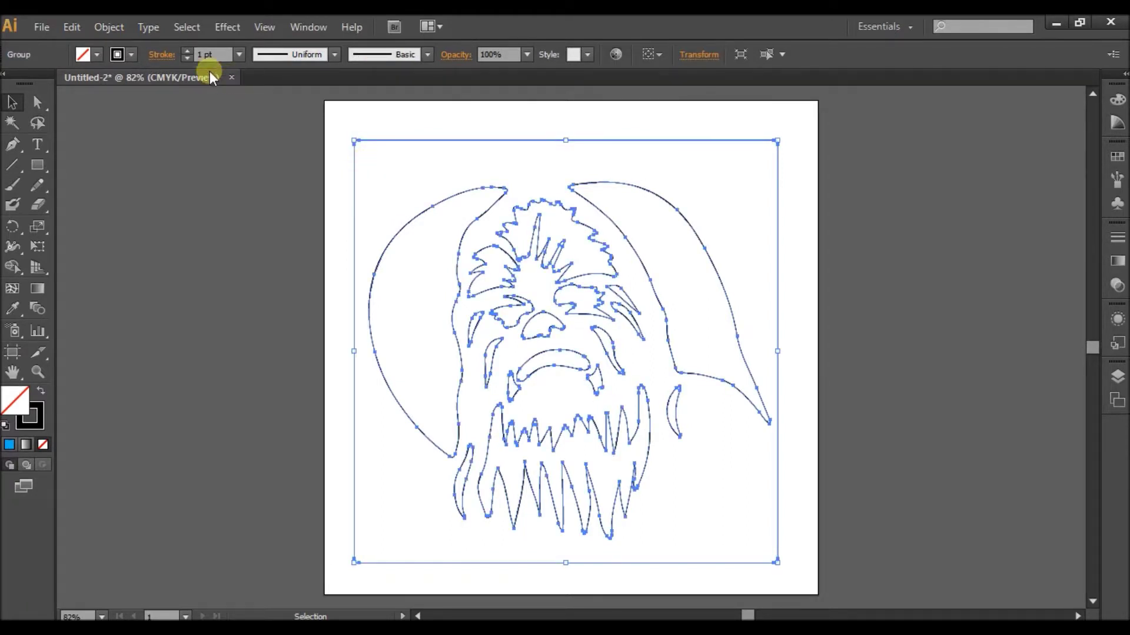
pyautogui.click(111, 27)
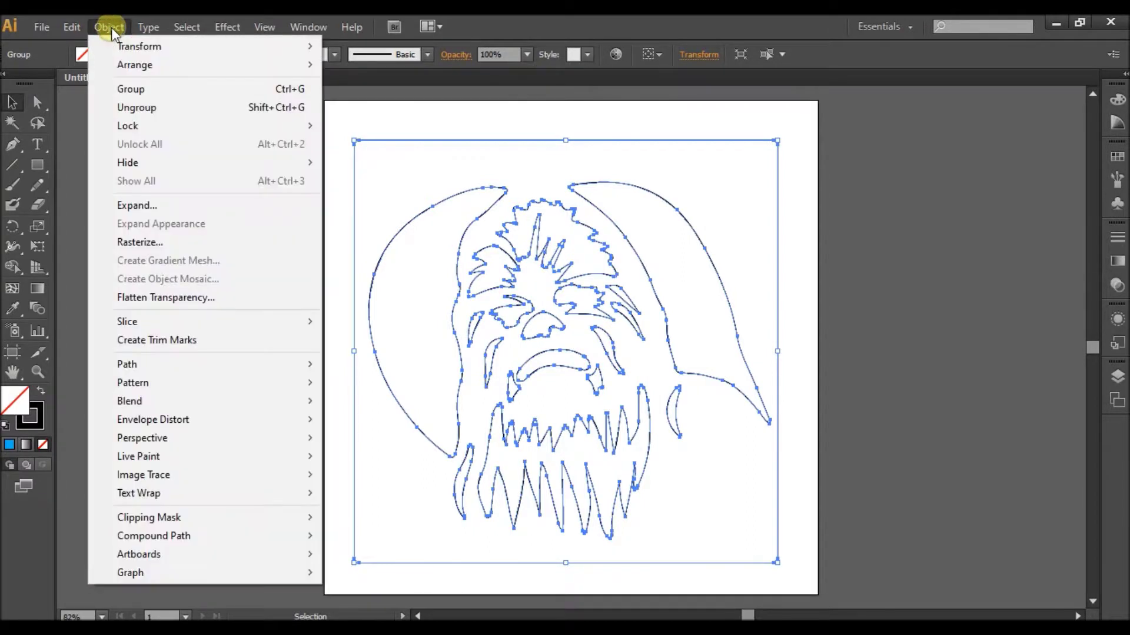
pyautogui.click(112, 109)
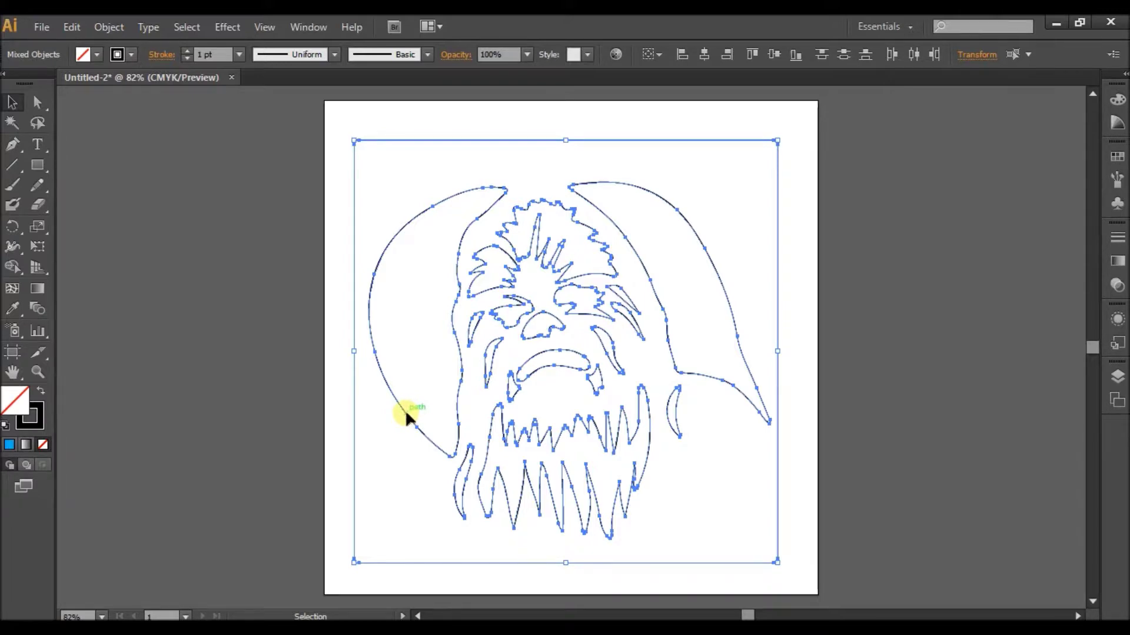
# Step: Try to move all the ungrouped outlines off to the left of the artboard, and undo the move
pyautogui.moveTo(406, 414); pyautogui.dragTo(208, 422)
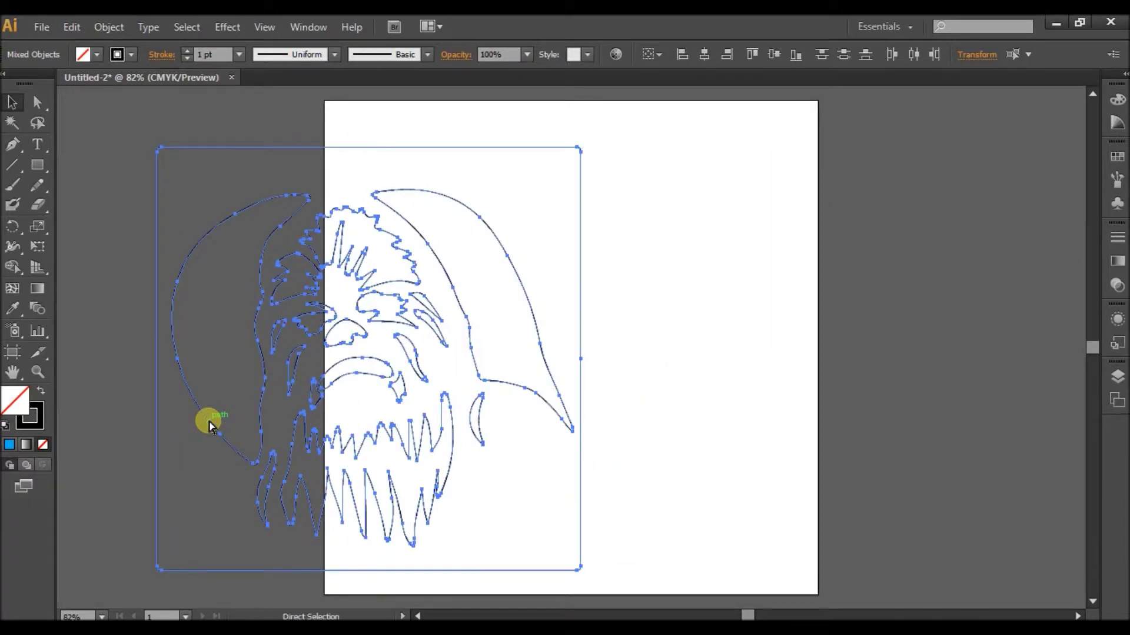
pyautogui.hotkey('ctrl', 'z')
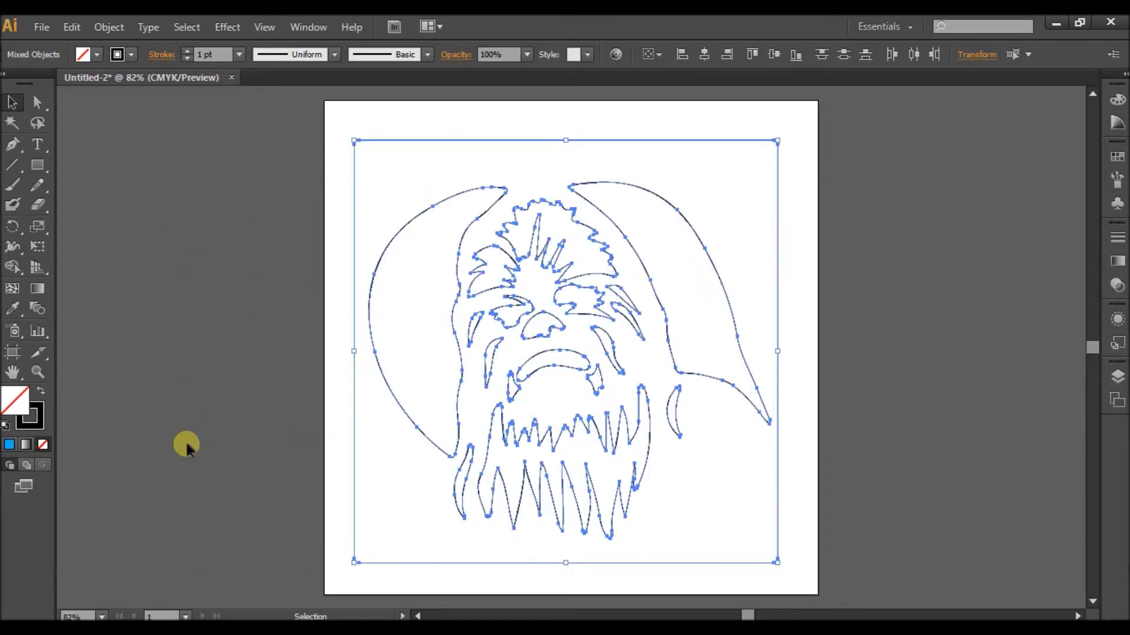
# Step: Pull the framed duplicate compound path away from the individual outlines and delete it
pyautogui.click(295, 431)
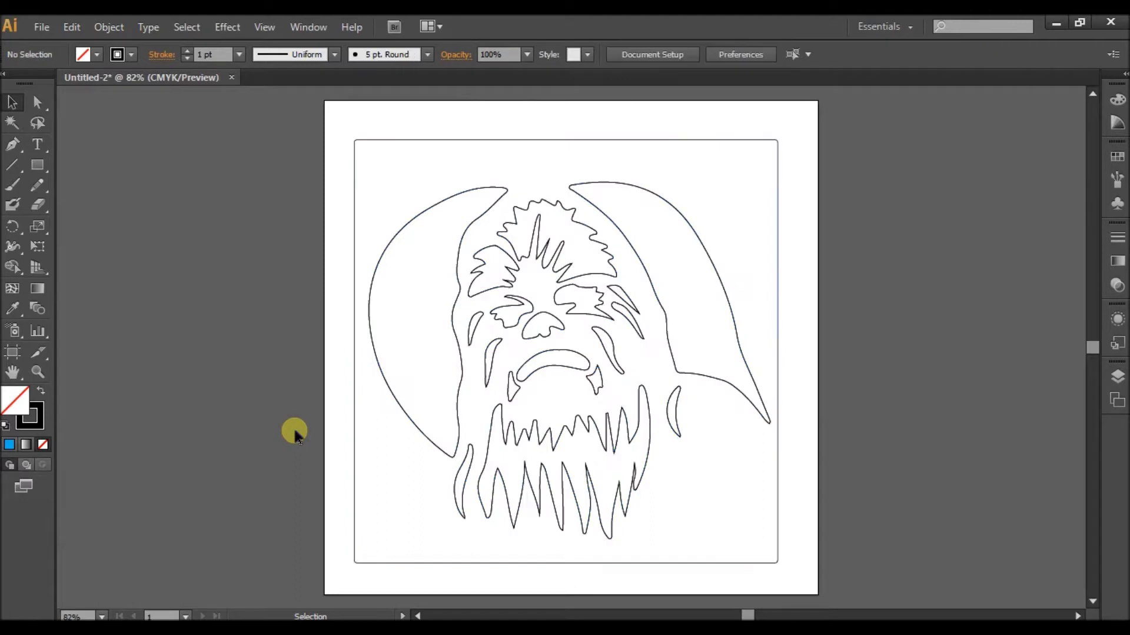
pyautogui.click(509, 393)
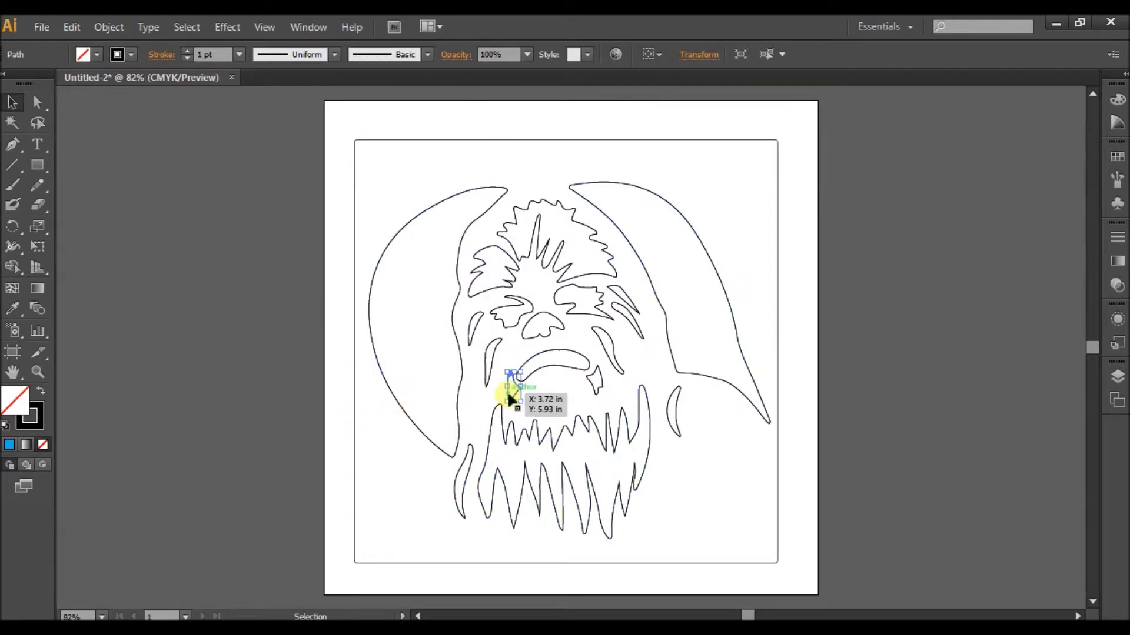
pyautogui.click(355, 426)
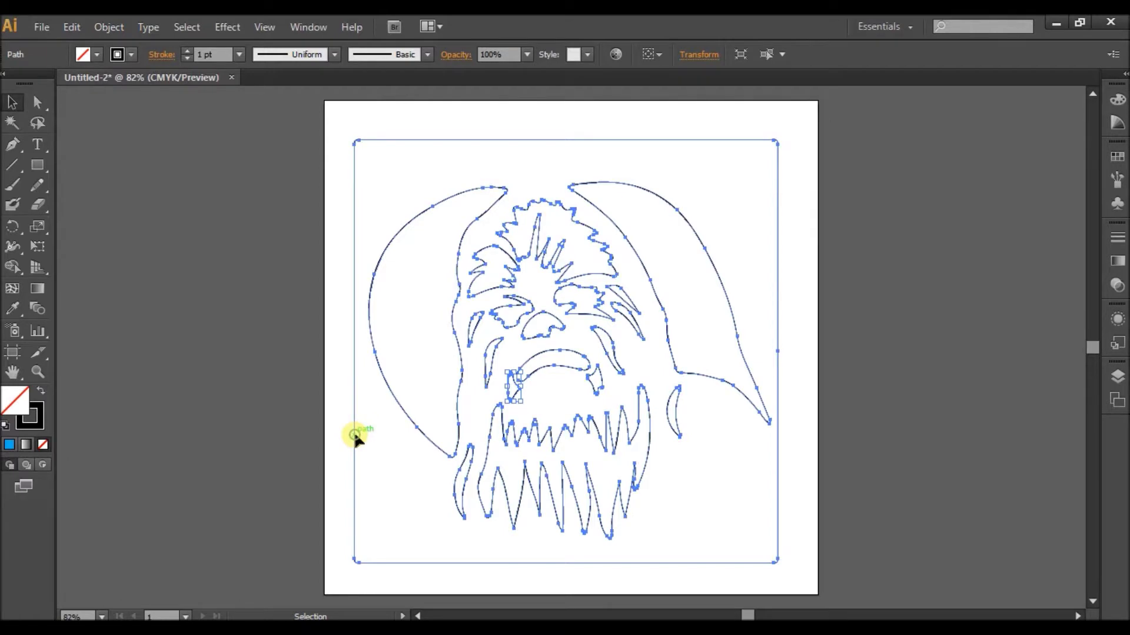
pyautogui.moveTo(355, 432); pyautogui.dragTo(149, 453)
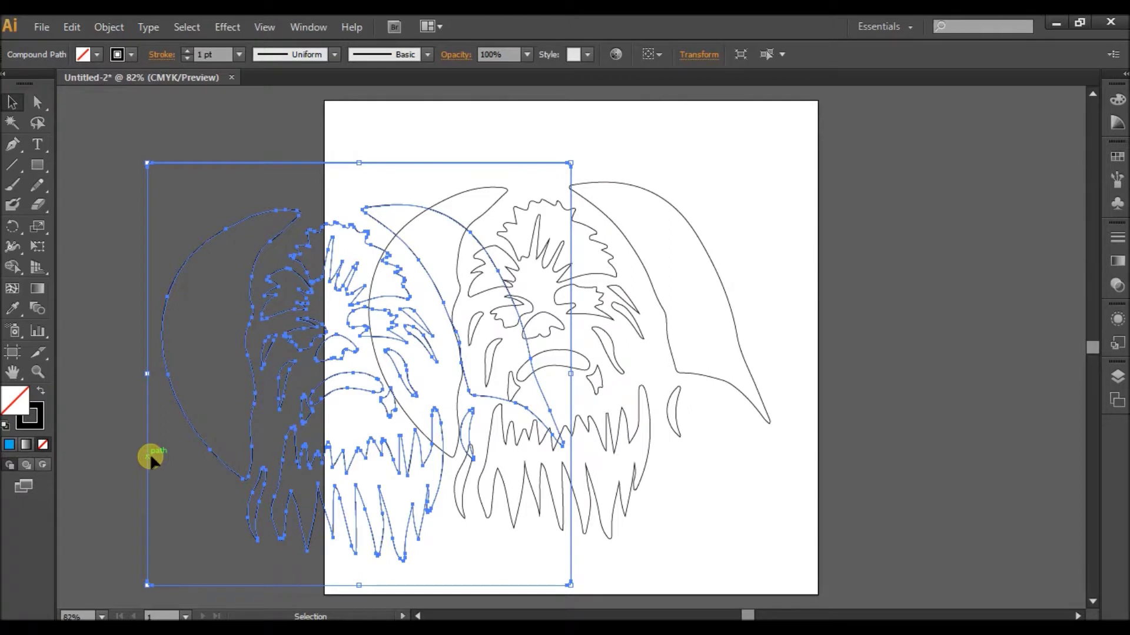
pyautogui.press('Delete')
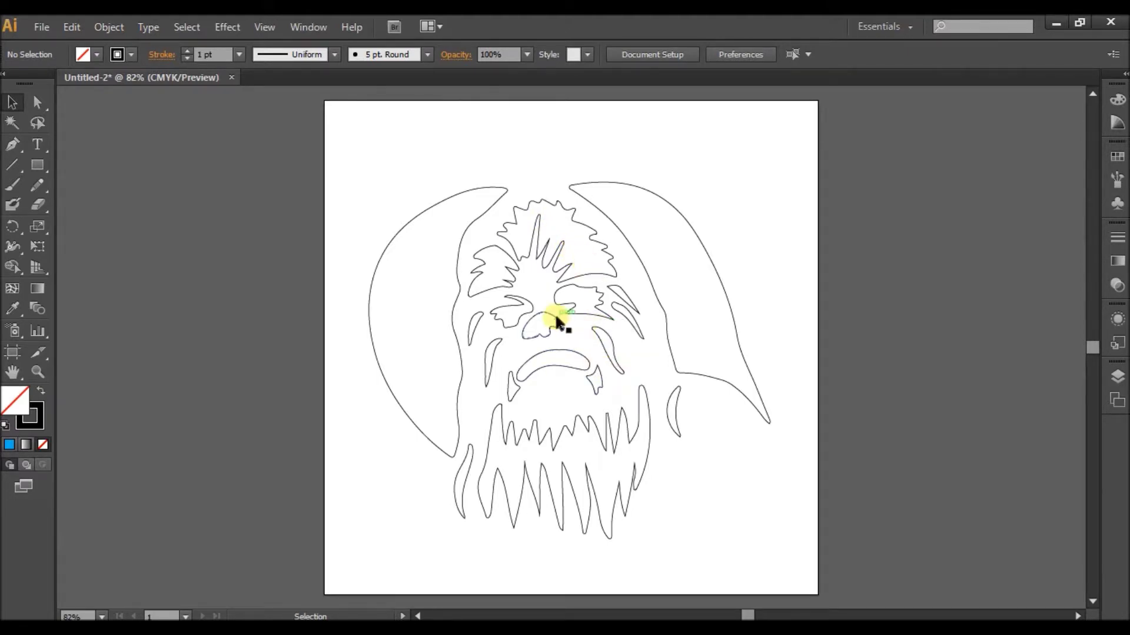
# Step: Nudge the small path at the mouth's left corner four increments left to separate it from the mouth
pyautogui.click(508, 386)
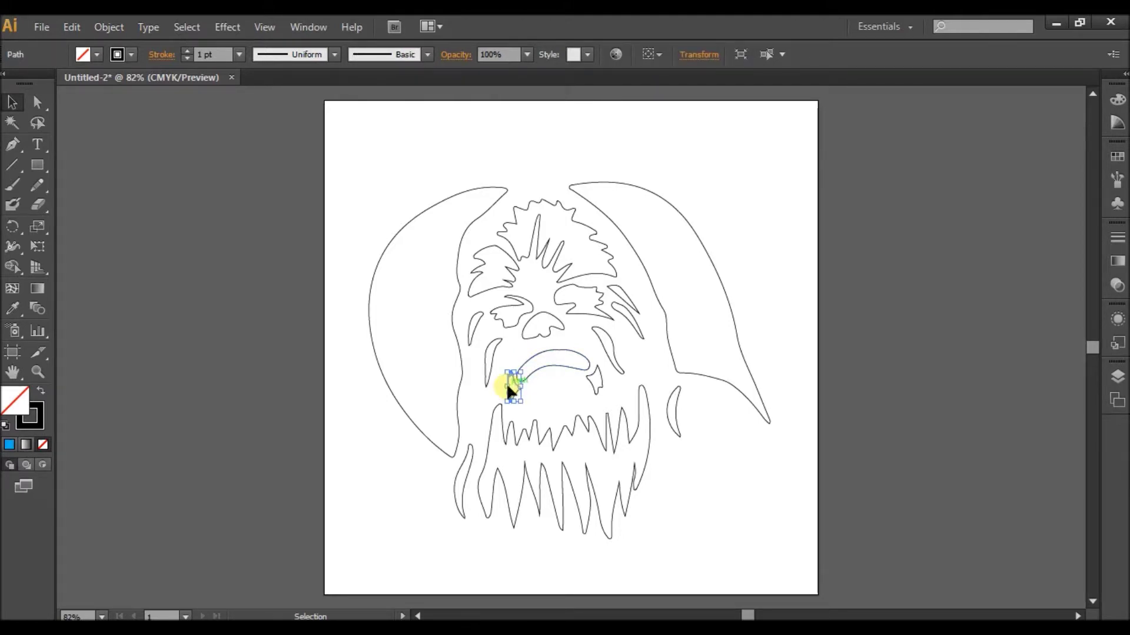
pyautogui.press('Left')
pyautogui.press('Left')
pyautogui.press('Left')
pyautogui.press('Left')
# Step: Nudge the mouth path three increments up and the small path at its right corner three increments down
pyautogui.click(544, 365)
pyautogui.press('Up')
pyautogui.press('Up')
pyautogui.press('Up')
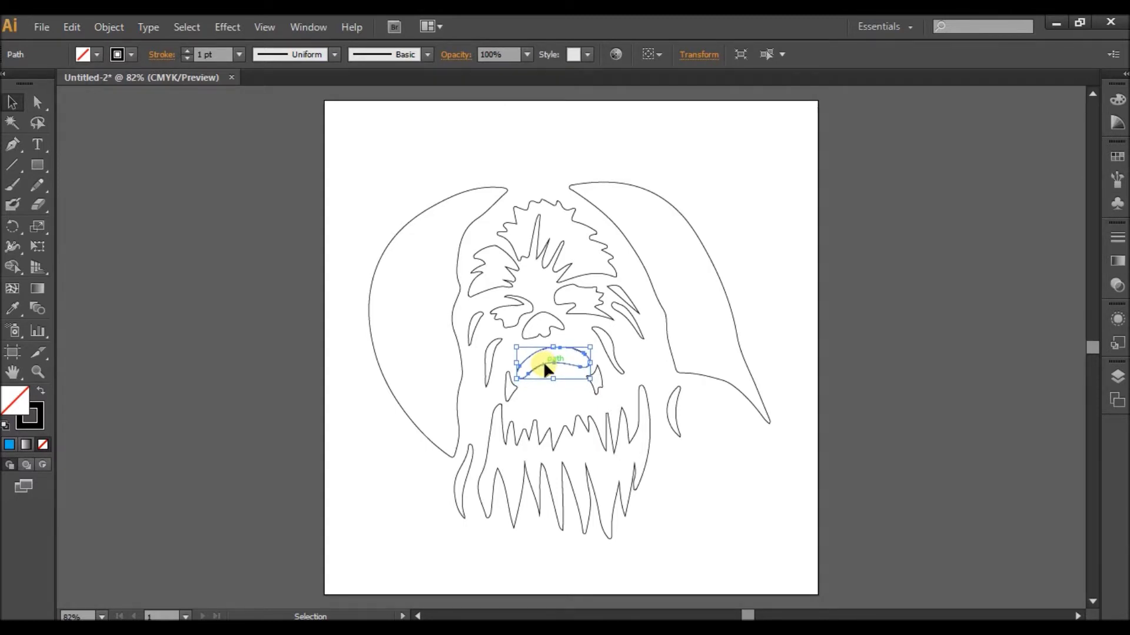
pyautogui.click(595, 389)
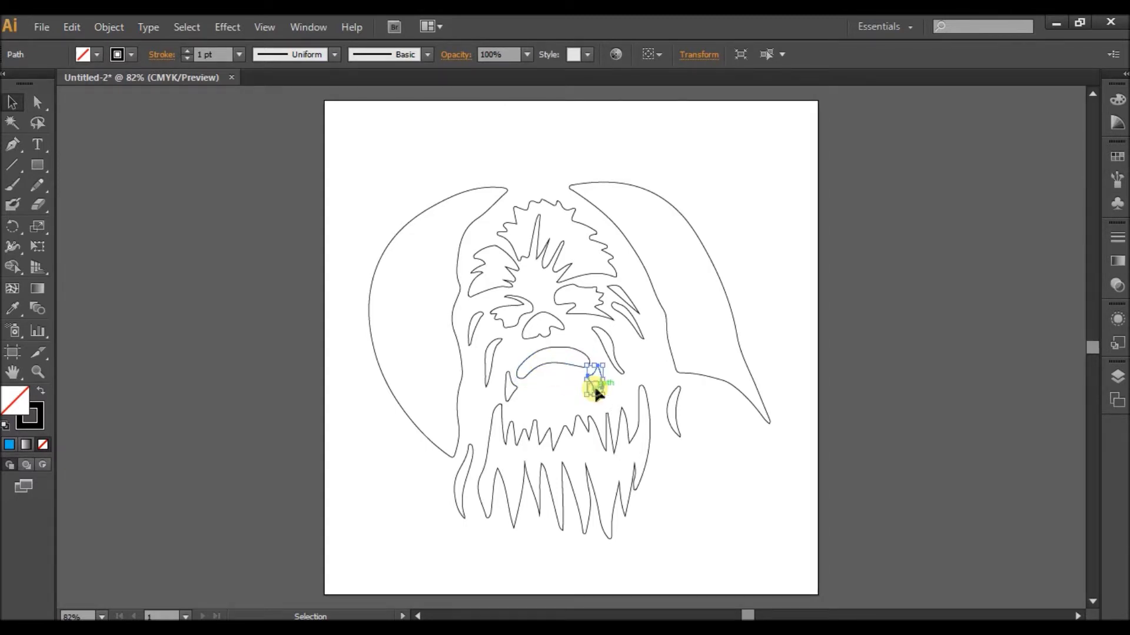
pyautogui.press('Down')
pyautogui.press('Down')
pyautogui.press('Down')
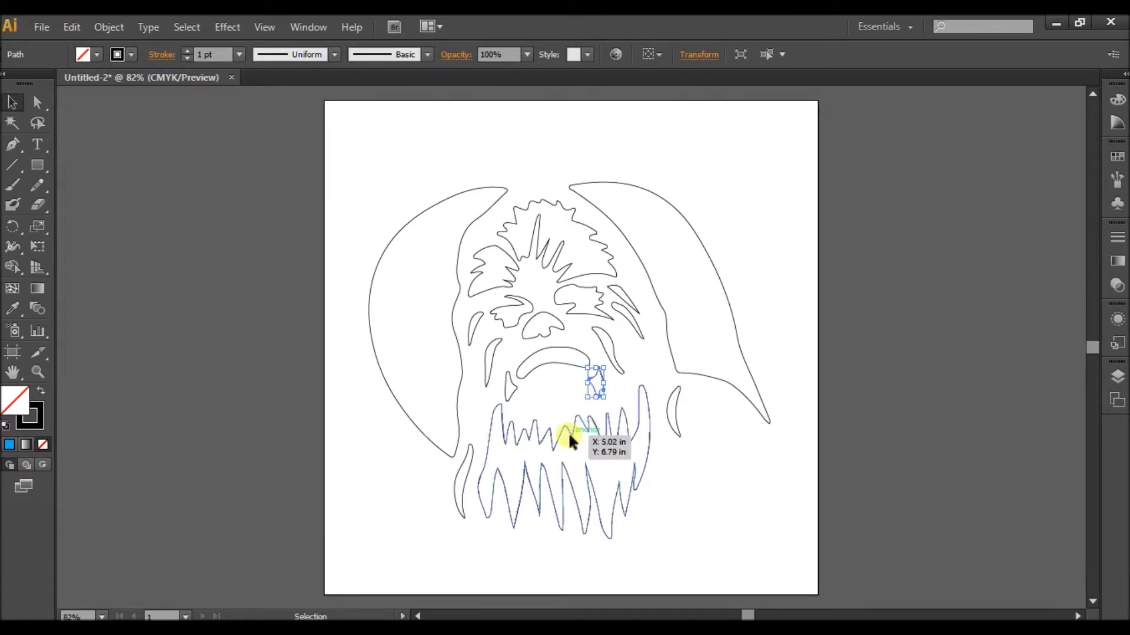
# Step: Shift the beard, shoulder accent, forehead hair and left eyebrow paths slightly outward to widen the gaps between neighbouring shapes
pyautogui.click(563, 466)
pyautogui.click(673, 391)
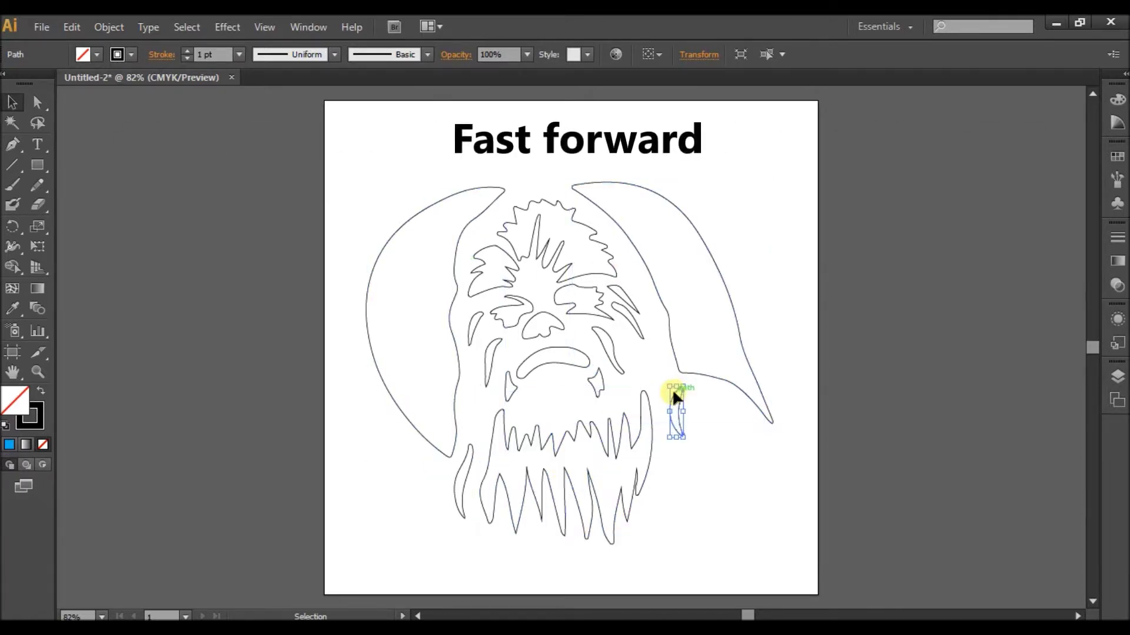
pyautogui.click(577, 270)
pyautogui.click(479, 272)
pyautogui.moveTo(480, 271); pyautogui.dragTo(510, 304)
pyautogui.click(926, 266)
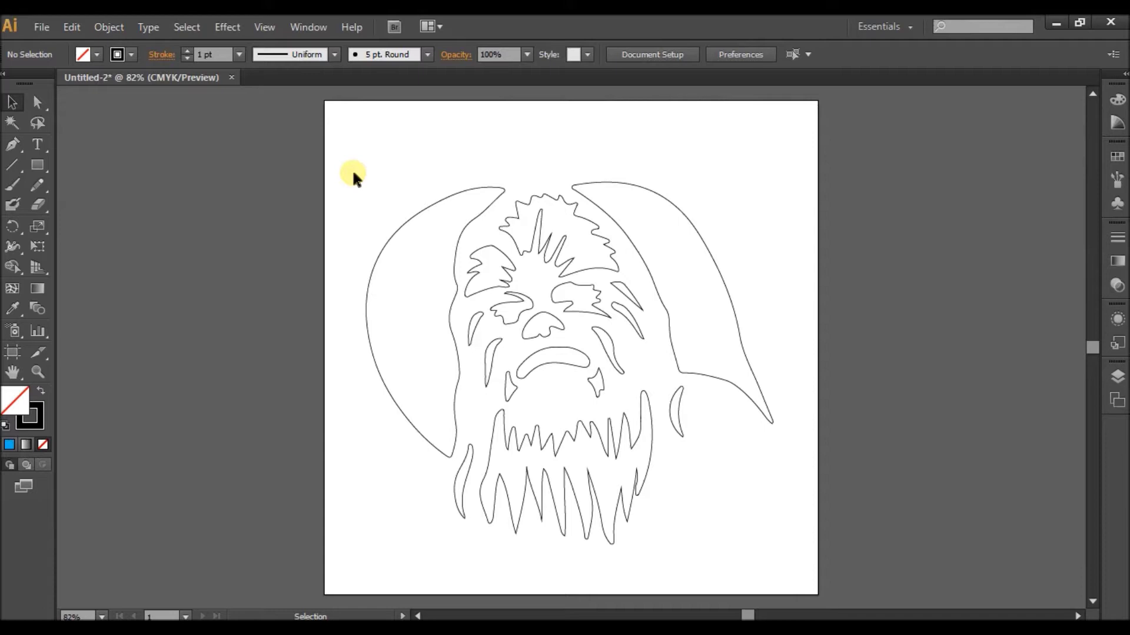
# Step: Select all the face and hood outlines, copy them, and combine them into one group
pyautogui.moveTo(353, 172); pyautogui.dragTo(795, 570)
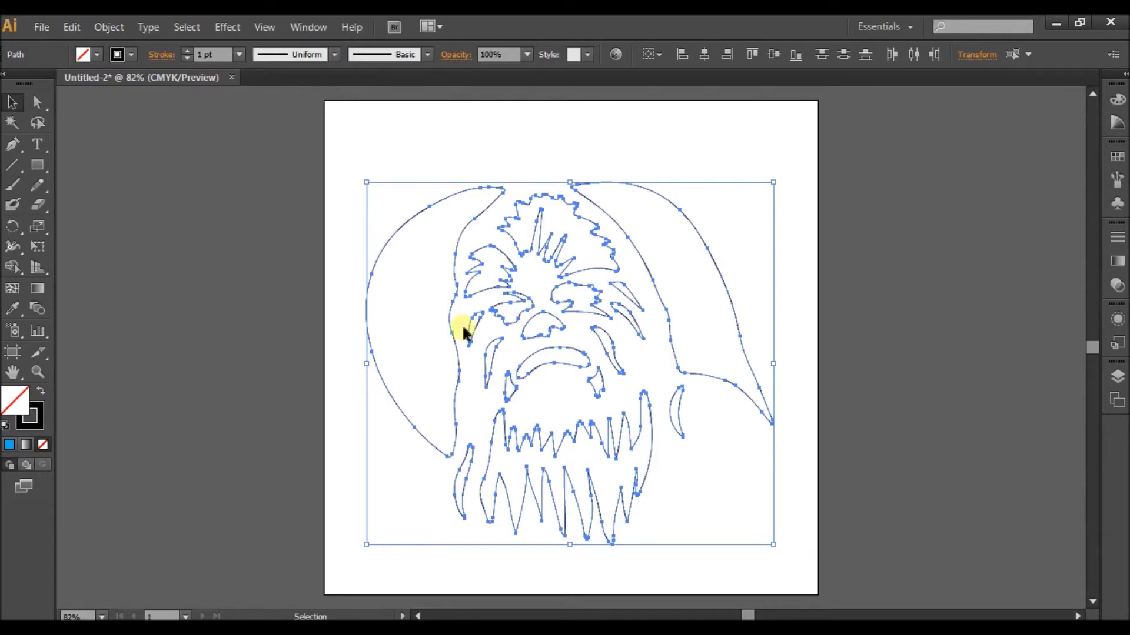
pyautogui.hotkey('ctrl', 'c')
pyautogui.click(108, 25)
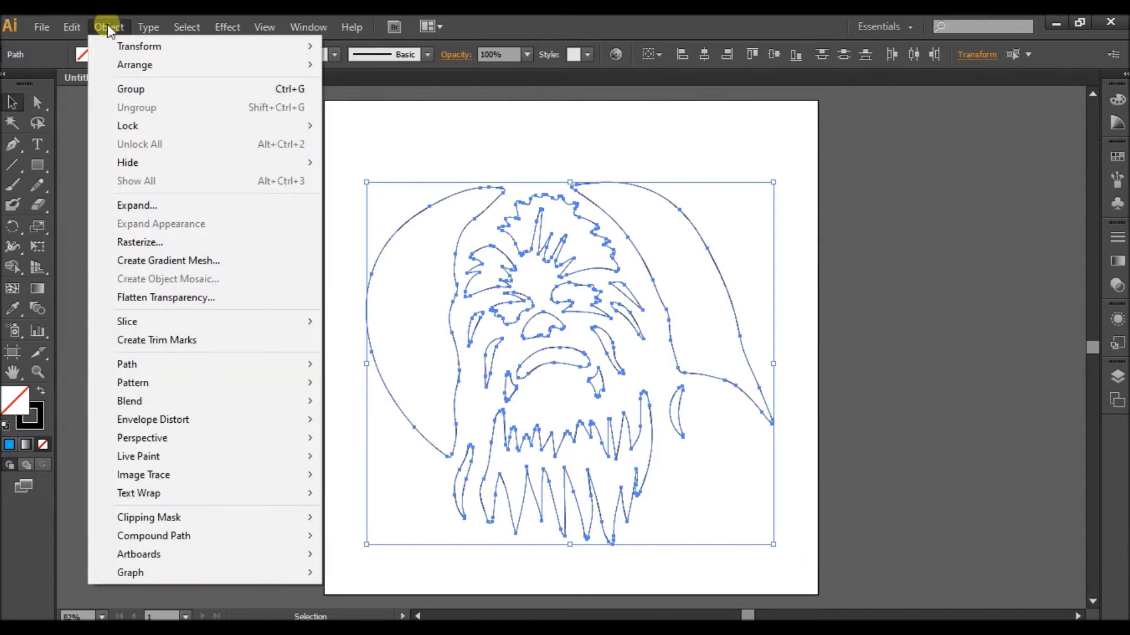
pyautogui.click(104, 89)
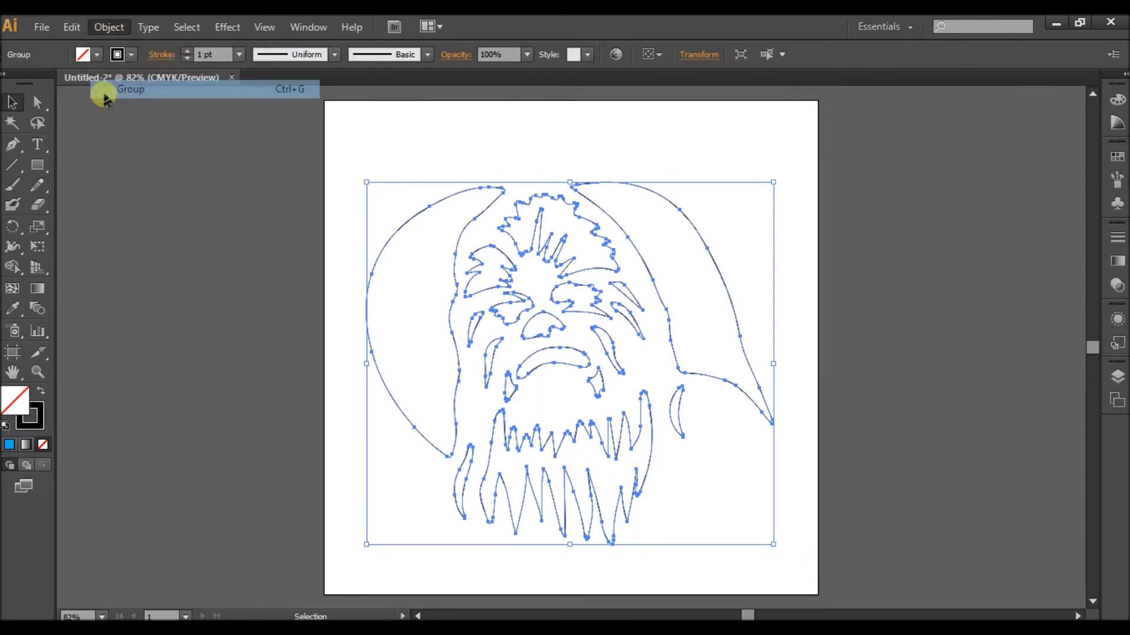
pyautogui.click(382, 156)
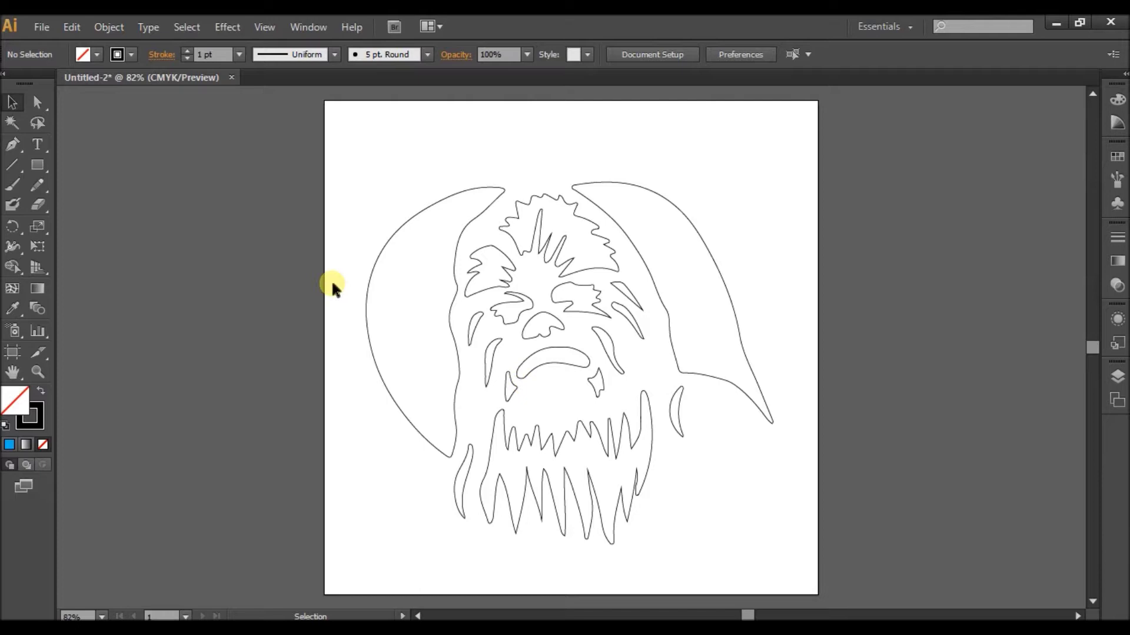
# Step: Draw a rounded rectangle frame around the whole face and hood design, and nudge it two increments left and two up
pyautogui.click(35, 167)
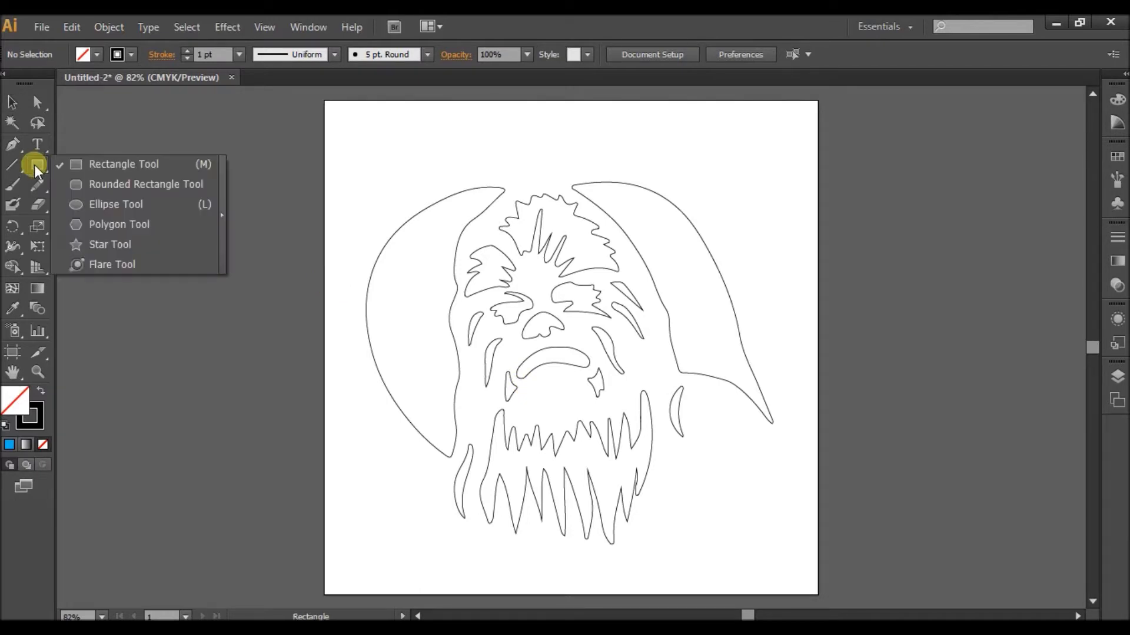
pyautogui.click(69, 184)
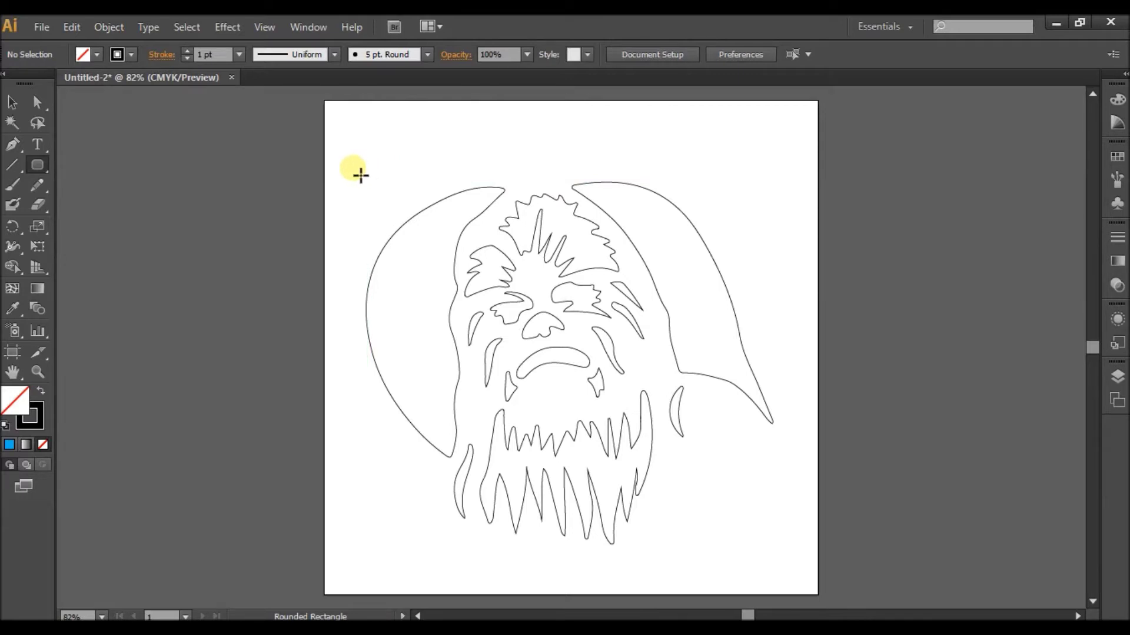
pyautogui.moveTo(362, 171); pyautogui.dragTo(801, 569)
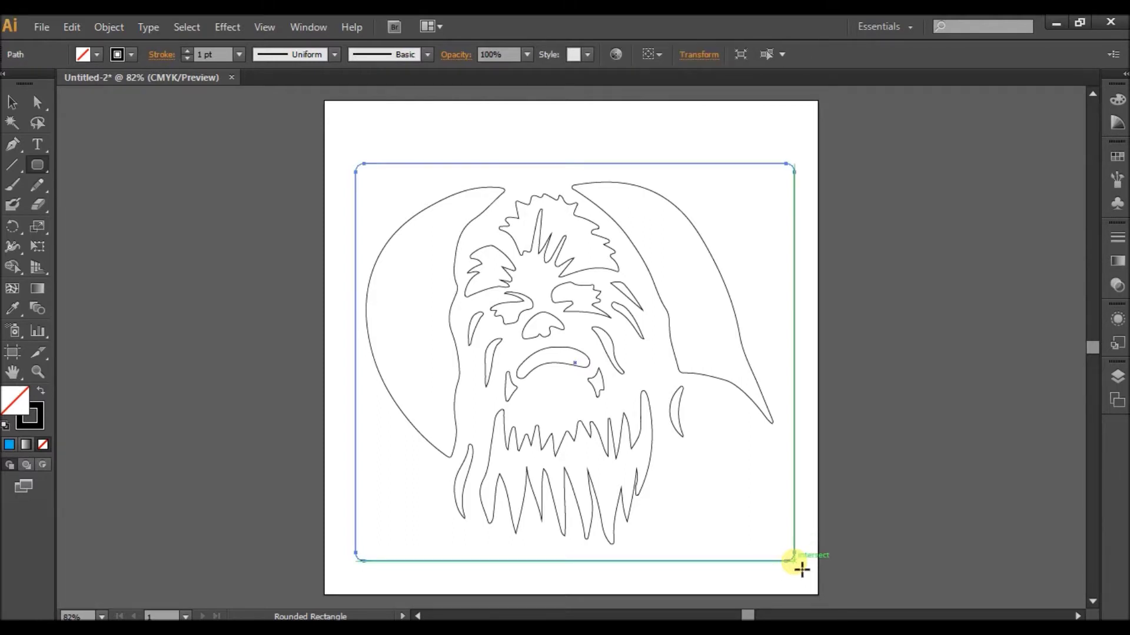
pyautogui.press('Left')
pyautogui.press('Left')
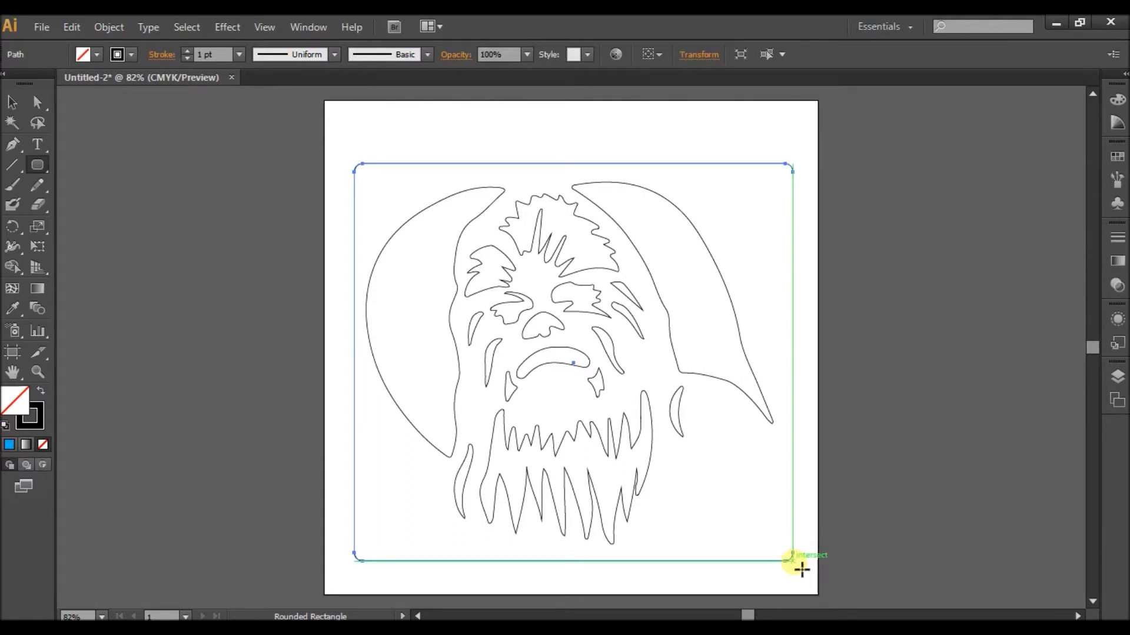
pyautogui.press('Up')
pyautogui.press('Up')
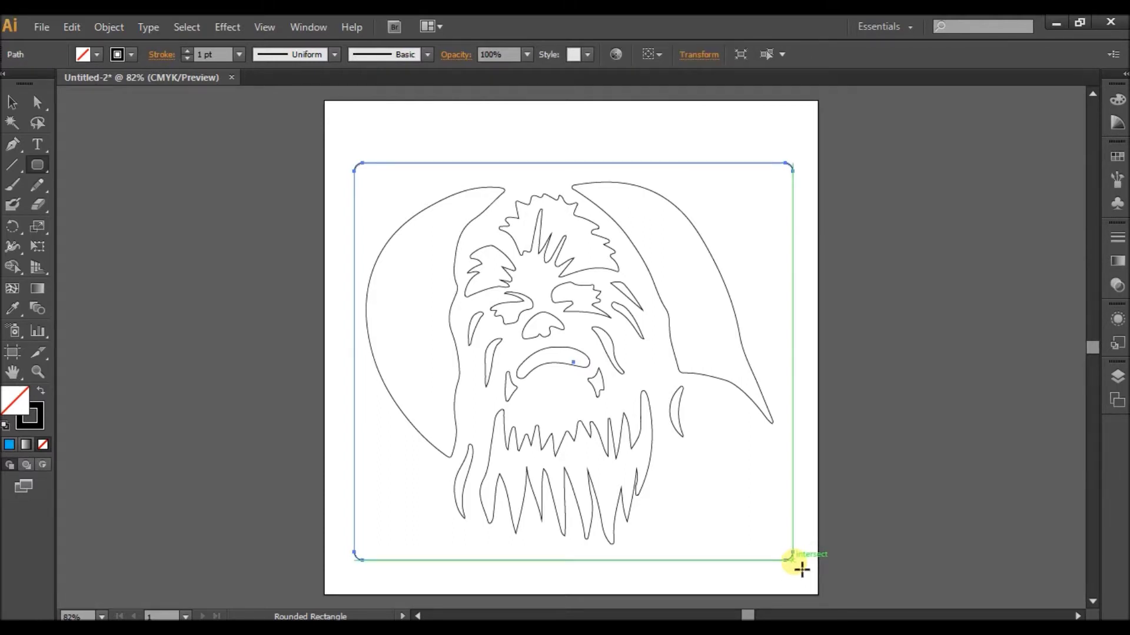
pyautogui.click(12, 103)
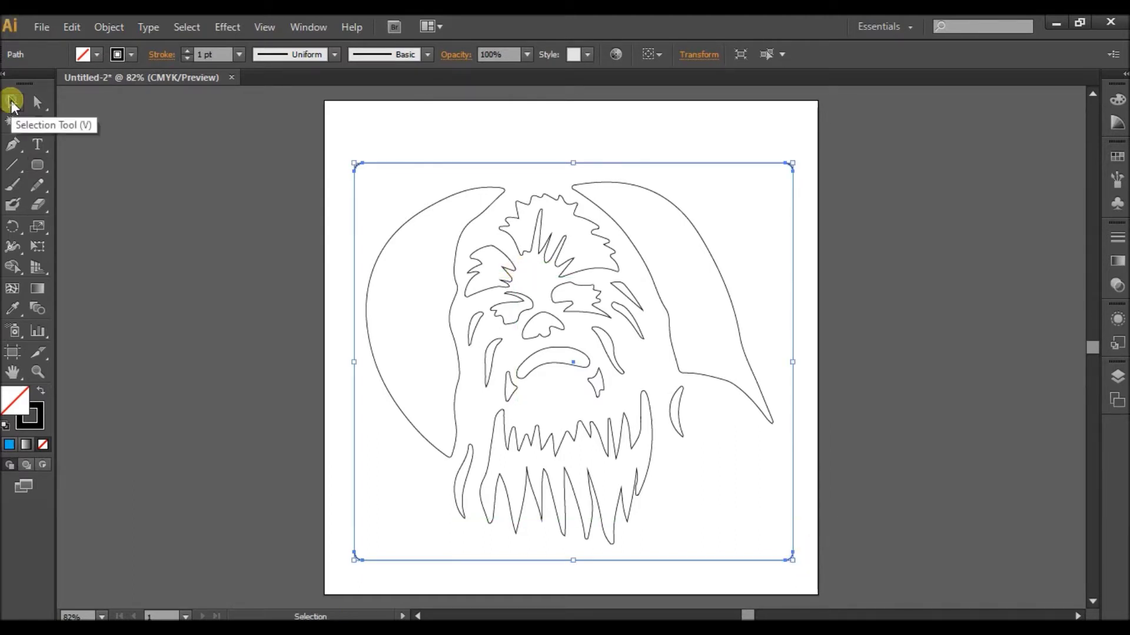
pyautogui.click(347, 151)
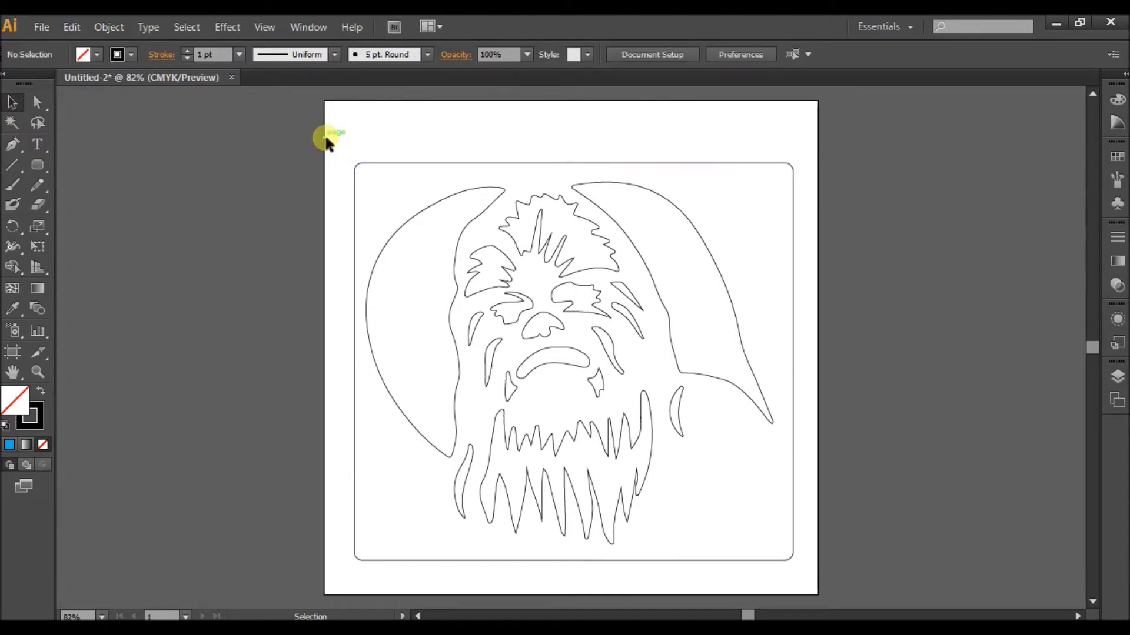
# Step: Set the stroke weight of the frame and all face and hood outlines to 0.0028 pt
pyautogui.moveTo(326, 139)
pyautogui.mouseDown()
pyautogui.moveTo(423, 259)
pyautogui.moveTo(598, 429)
pyautogui.moveTo(759, 544)
pyautogui.mouseUp()
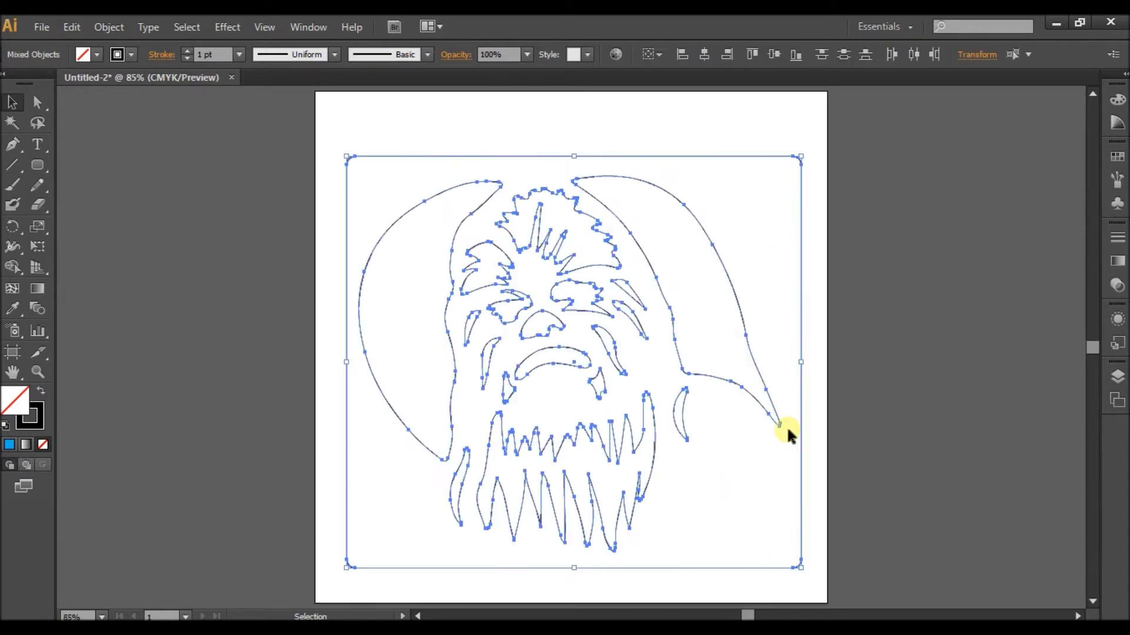
pyautogui.click(220, 55)
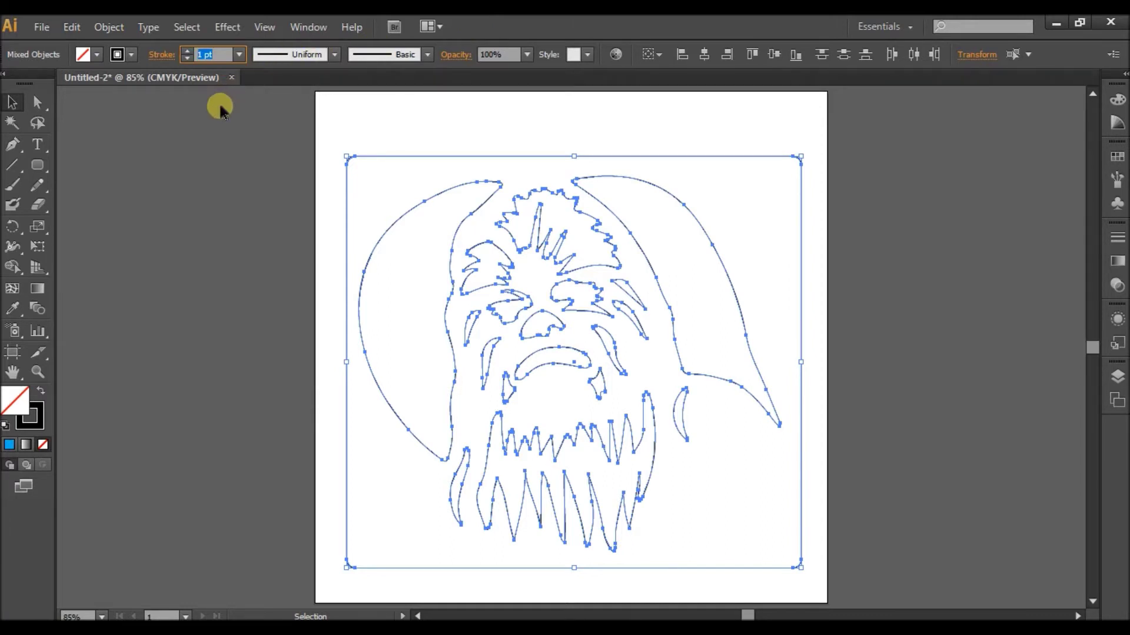
pyautogui.write('.0028')
pyautogui.press('Return')
pyautogui.click(425, 128)
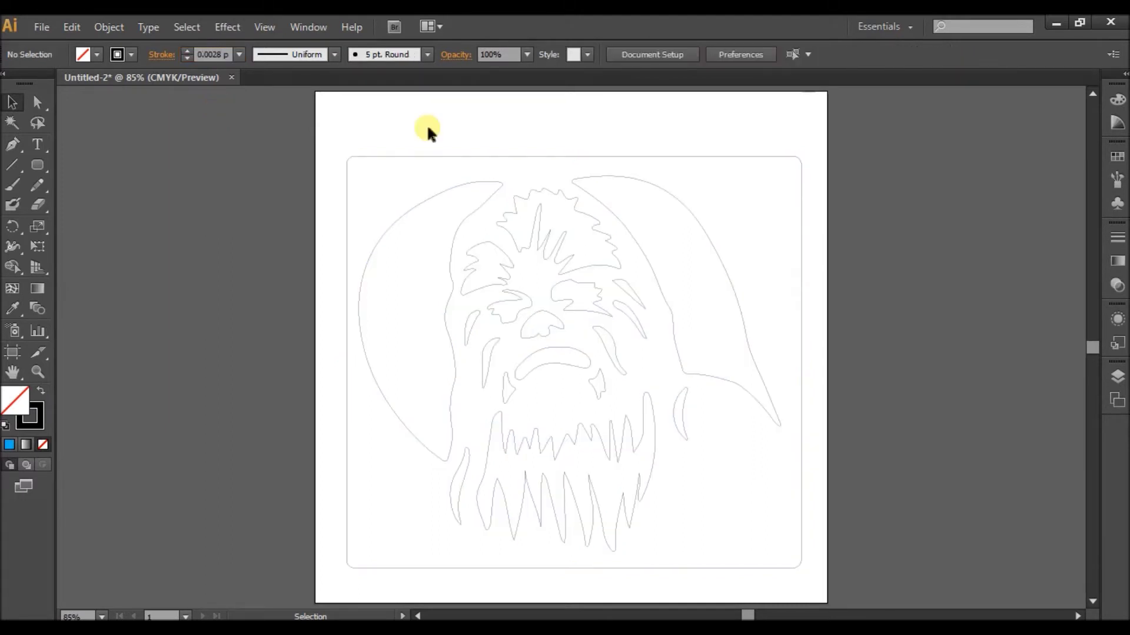